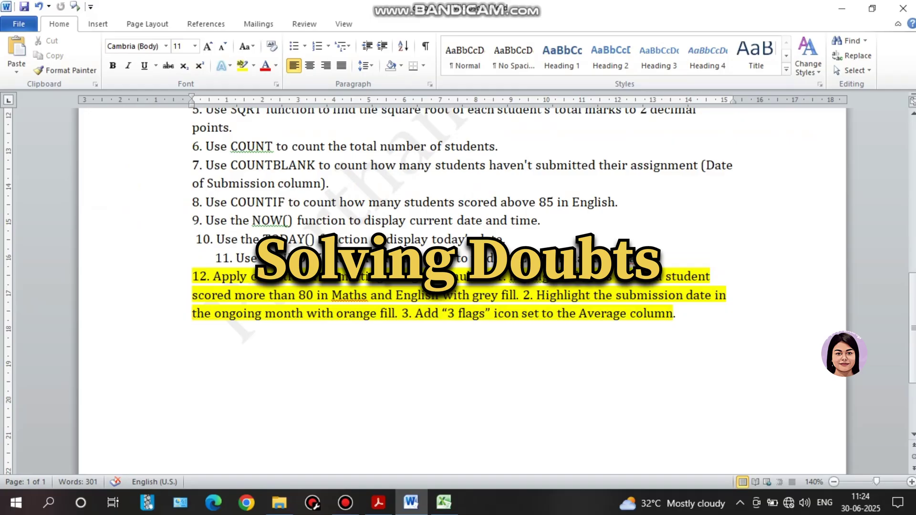
# Read the mock practical question, including its student marks table, the instructions, and task 12 on conditional formatting.
pyautogui.scroll(1, 462, 291)
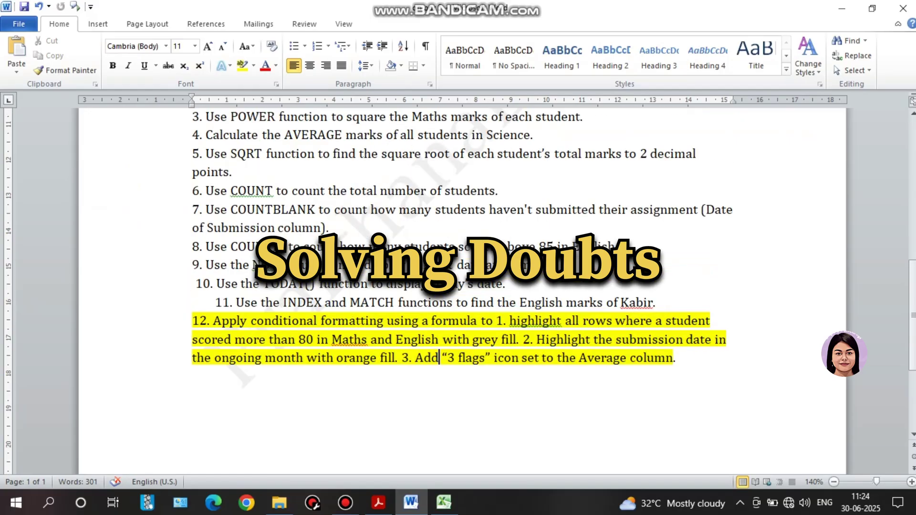
pyautogui.scroll(-1, 462, 291)
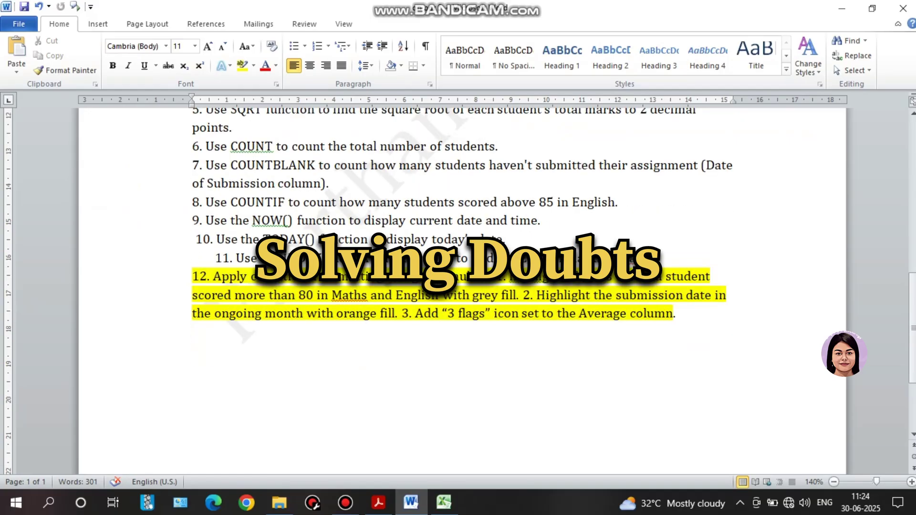
pyautogui.moveTo(193, 277); pyautogui.dragTo(673, 317)
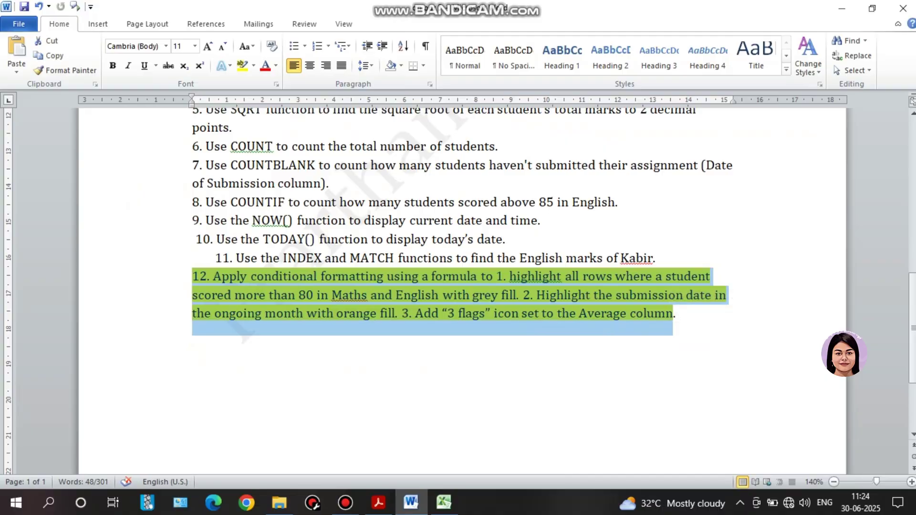
pyautogui.scroll(7, 458, 287)
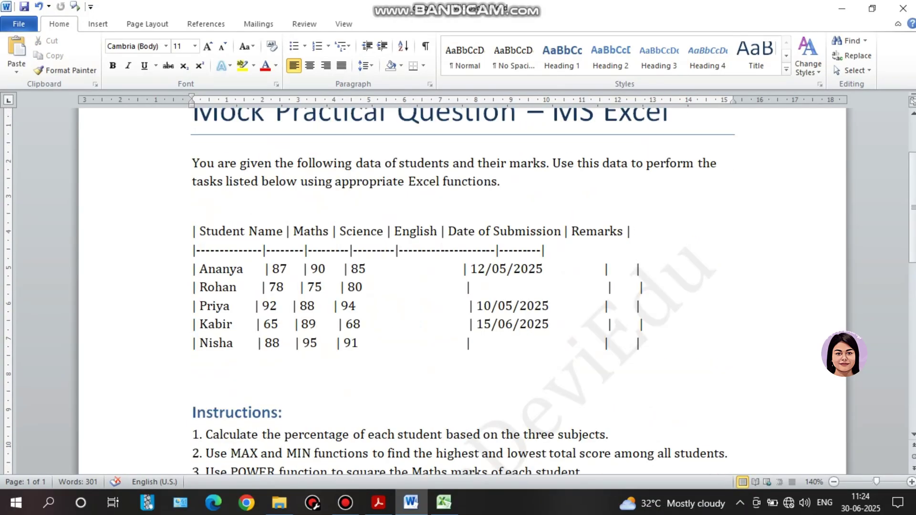
pyautogui.scroll(-5, 614, 270)
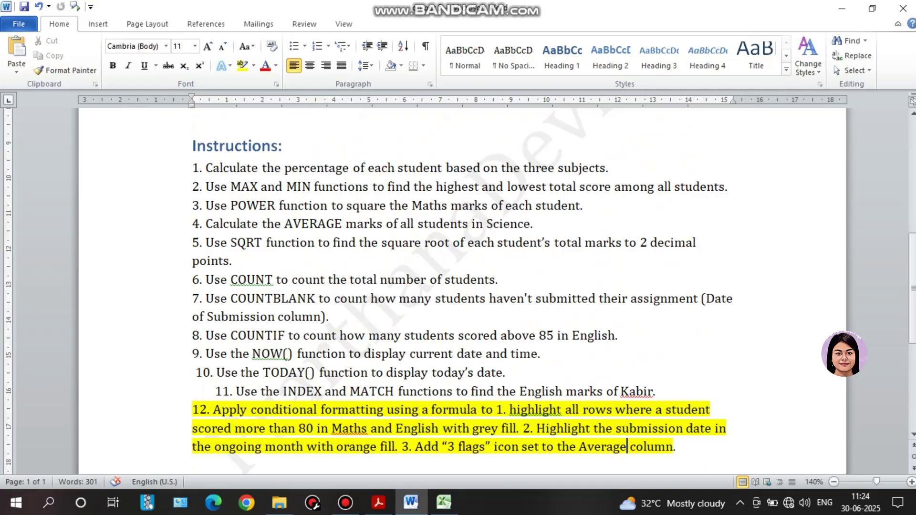
pyautogui.moveTo(192, 167); pyautogui.dragTo(653, 391)
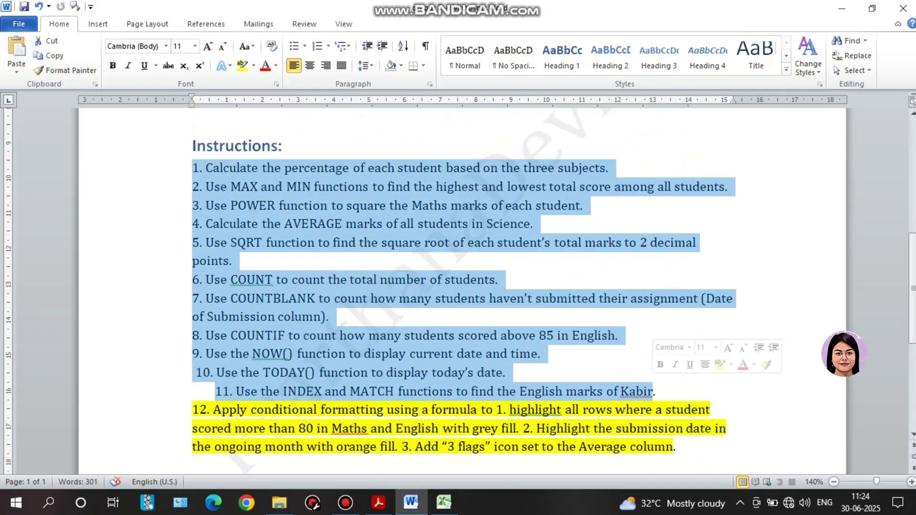
pyautogui.scroll(-1, 653, 391)
pyautogui.scroll(-2, 654, 347)
pyautogui.click(519, 314)
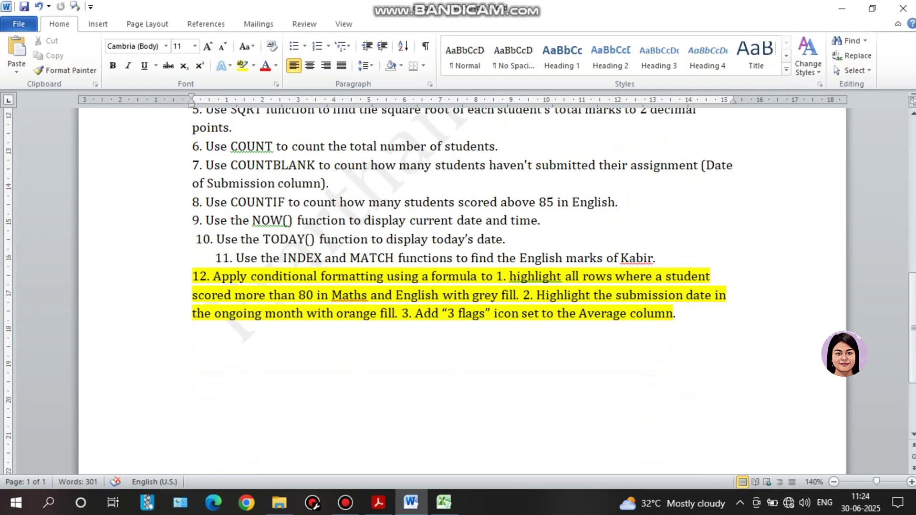
pyautogui.hotkey('ctrl', 'Home')
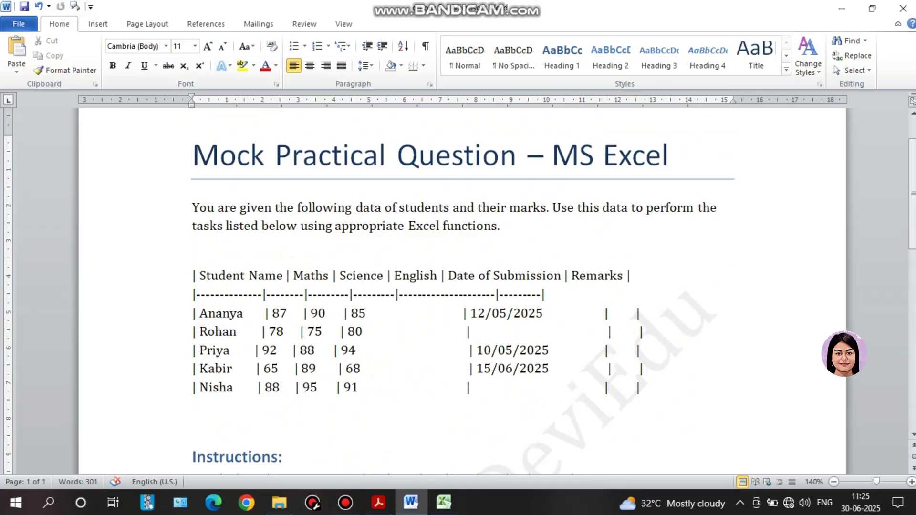
pyautogui.click(179, 313)
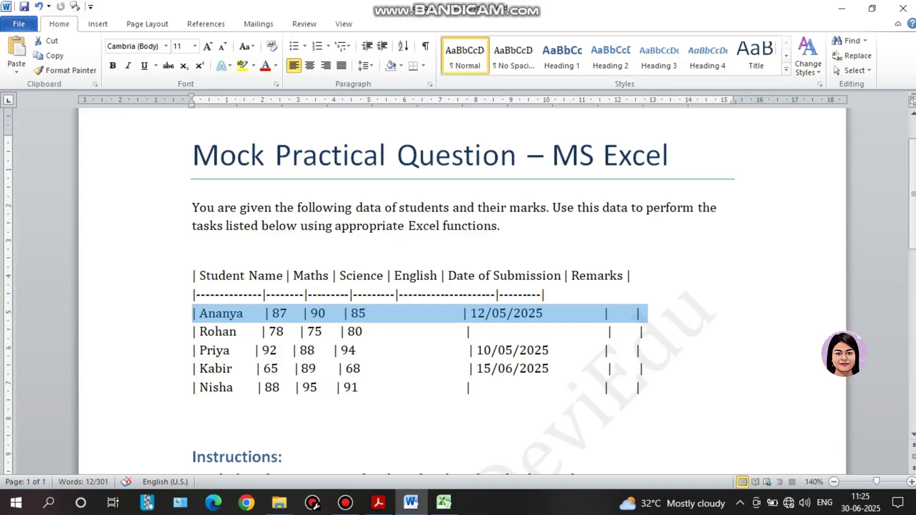
pyautogui.scroll(-1, 614, 314)
pyautogui.scroll(-7, 615, 314)
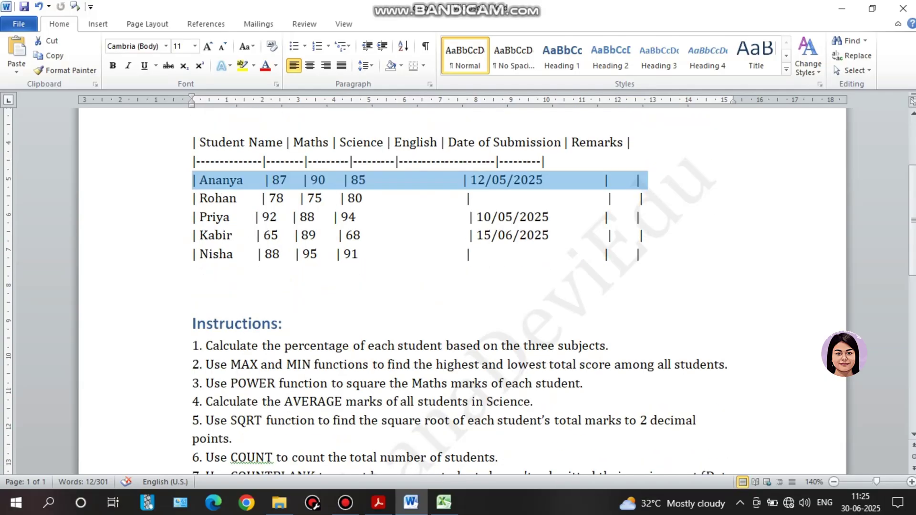
pyautogui.click(327, 403)
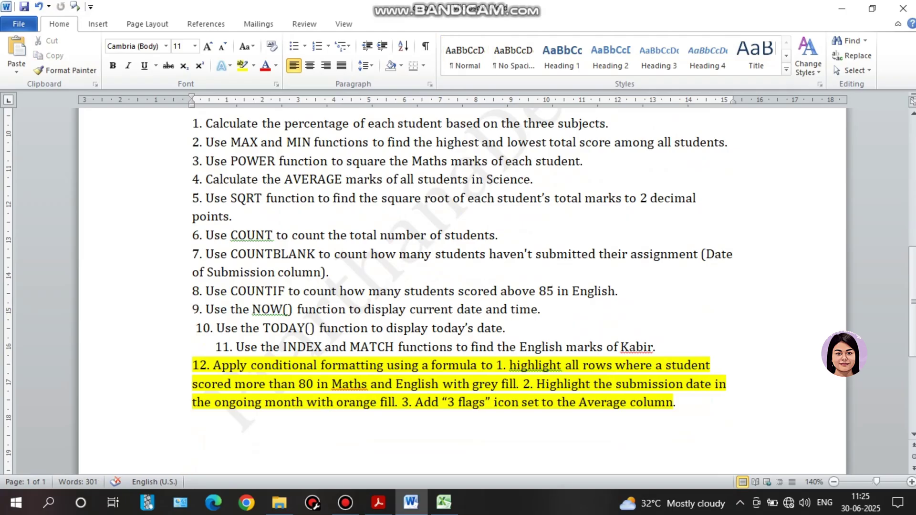
# Switch to Excel and start a new formula-based conditional formatting rule for the student marks table on Sheet4.
pyautogui.hotkey('alt', 'Tab')
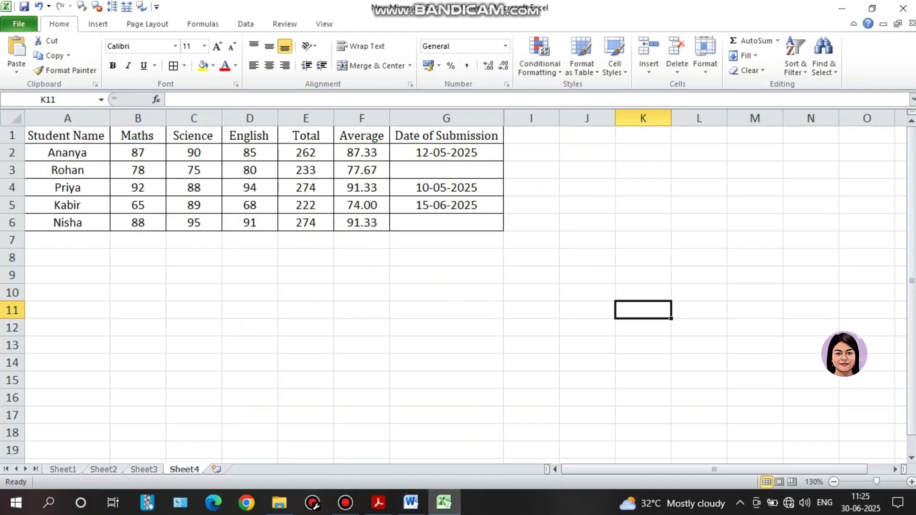
pyautogui.click(108, 142)
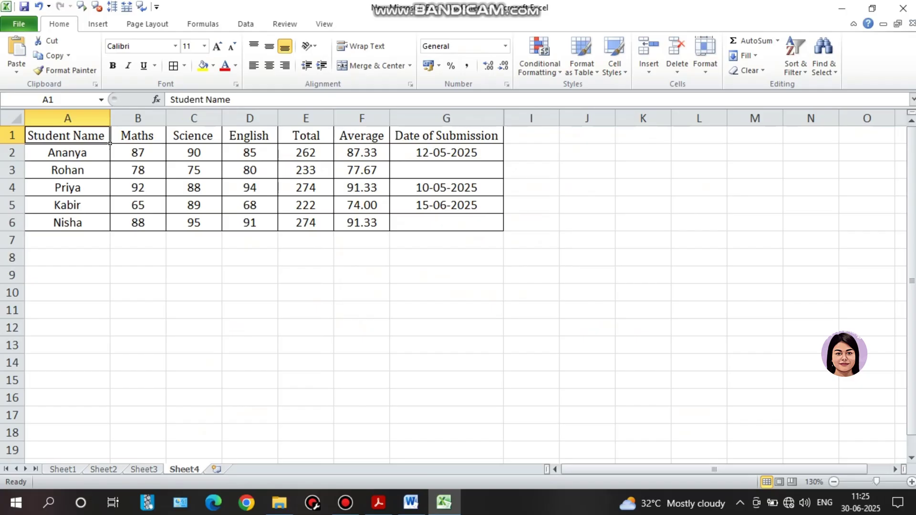
pyautogui.moveTo(110, 143); pyautogui.dragTo(501, 226)
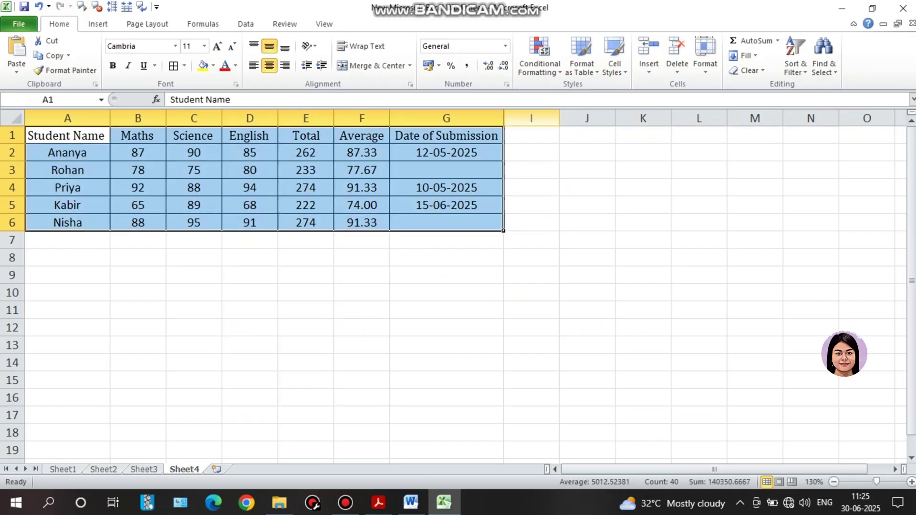
pyautogui.click(539, 64)
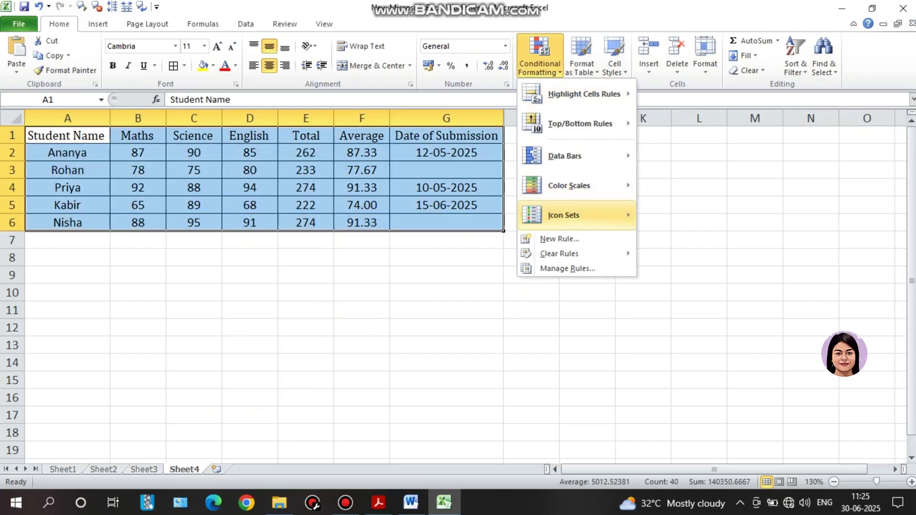
pyautogui.click(559, 239)
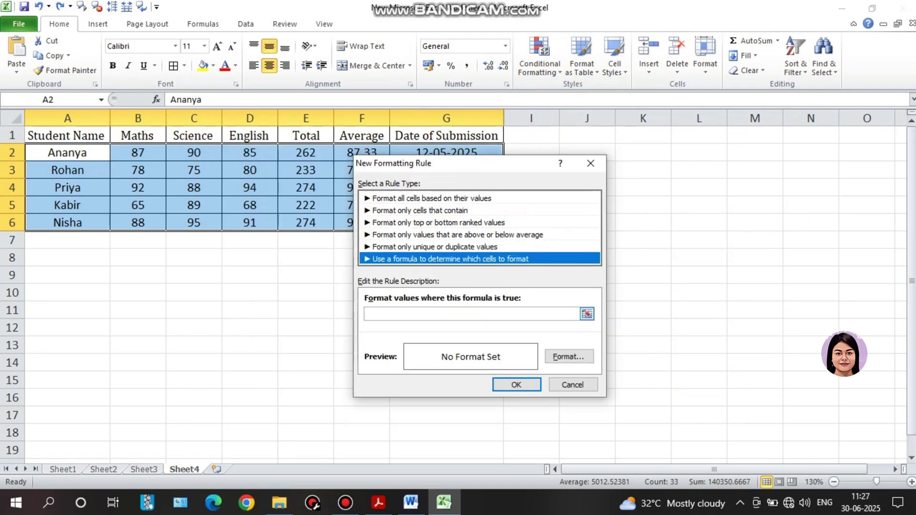
# Enter the rule formula =and($B$2>80,$D$2>80) to test the Maths and English marks.
pyautogui.click(430, 314)
pyautogui.write('=')
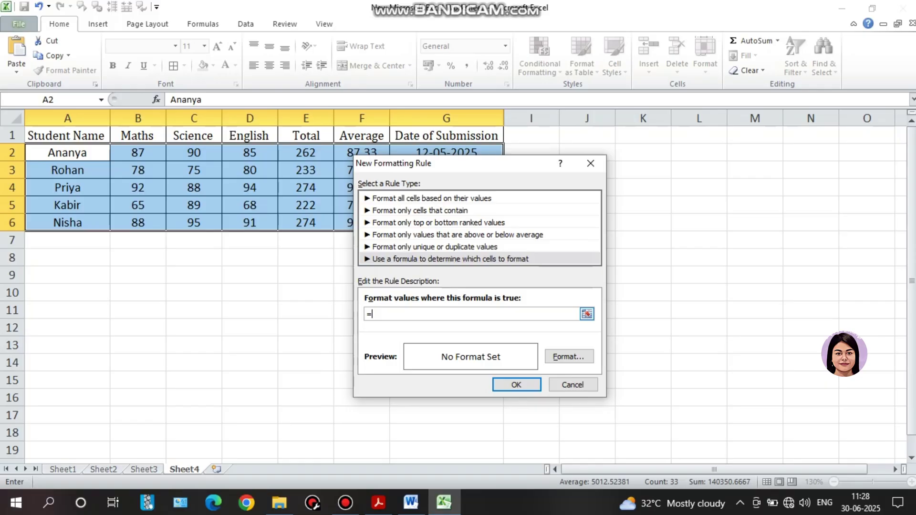
pyautogui.write('and(')
pyautogui.click(138, 153)
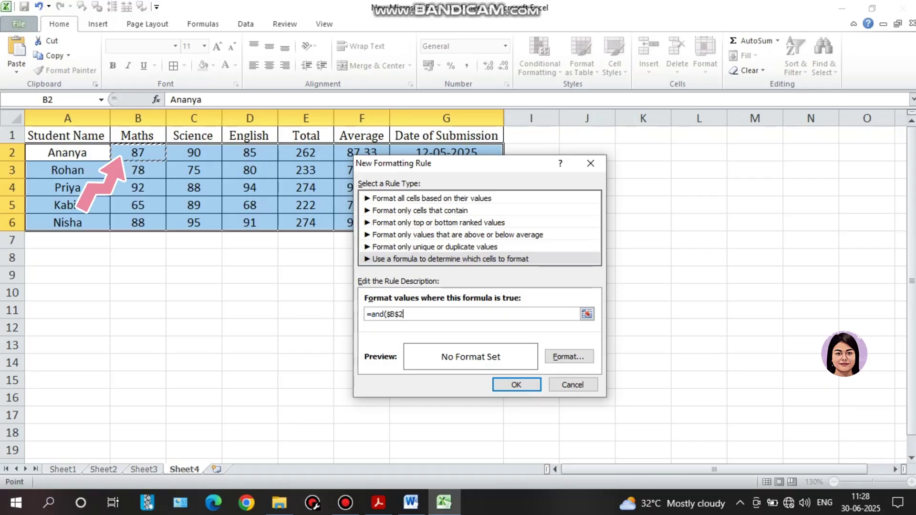
pyautogui.write('>80,')
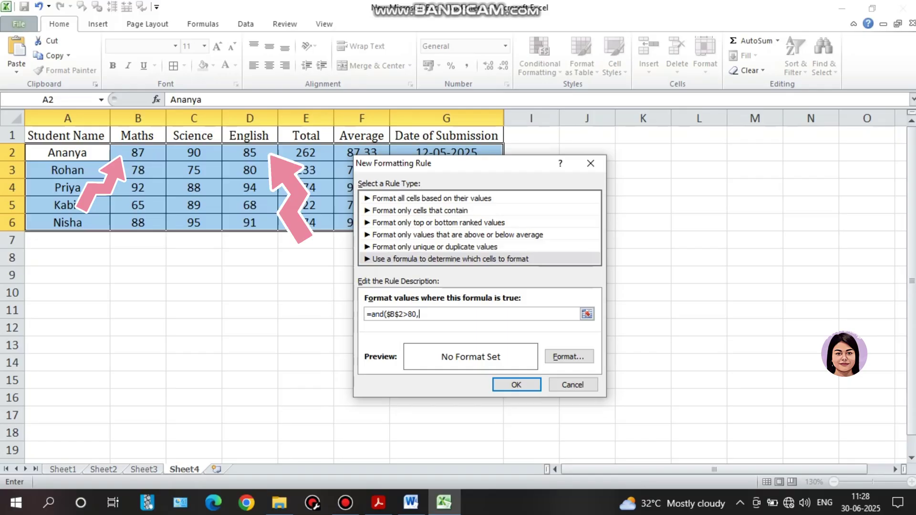
pyautogui.click(250, 153)
pyautogui.write('>80)')
# Make the row references in the rule formula relative, using $B2 and $D2.
pyautogui.click(399, 315)
pyautogui.press('BackSpace')
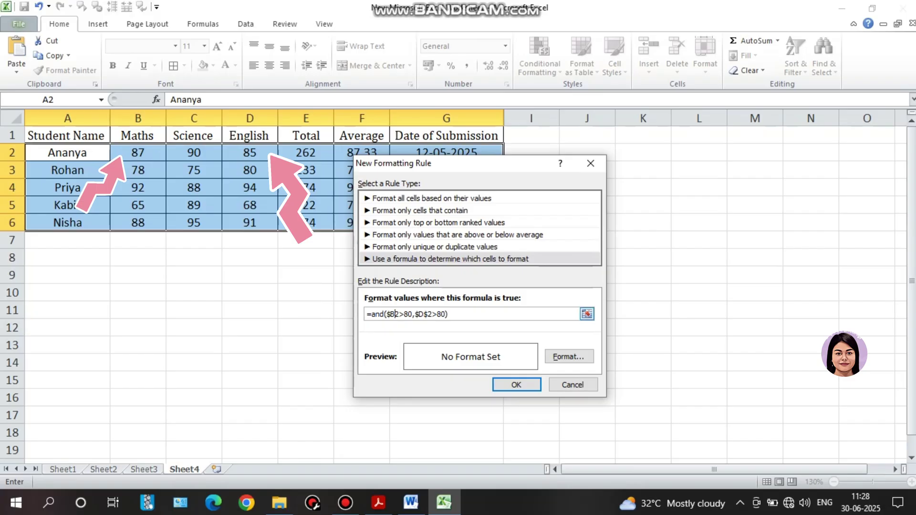
pyautogui.click(428, 314)
pyautogui.press('BackSpace')
# Give the rule a grey background fill and apply it to the student rows.
pyautogui.click(570, 357)
pyautogui.click(570, 356)
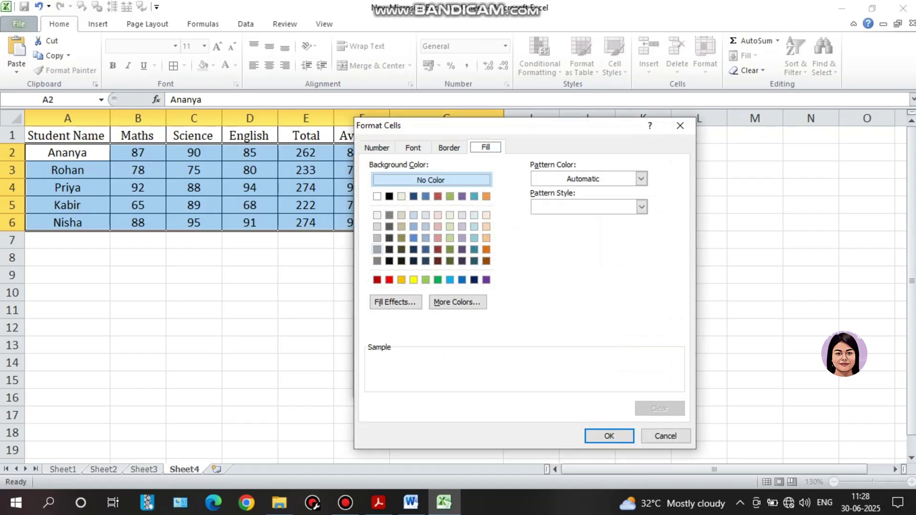
pyautogui.click(377, 237)
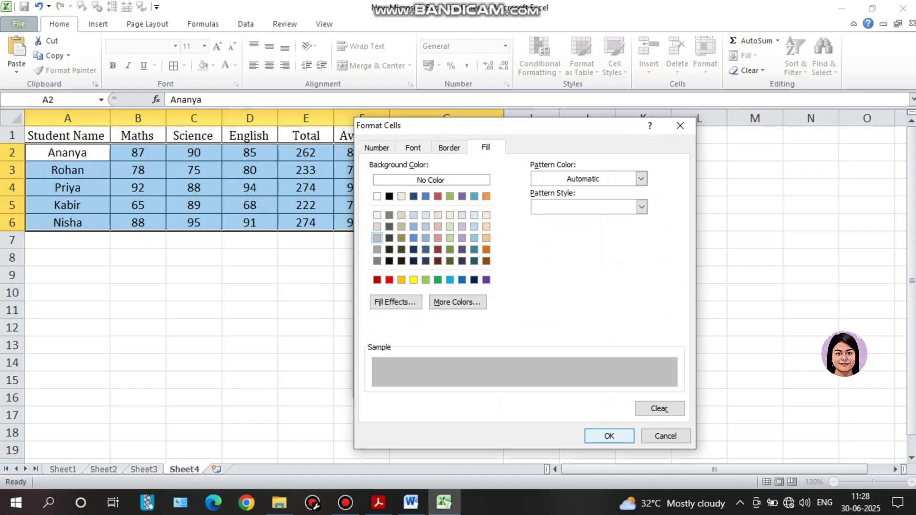
pyautogui.click(610, 436)
pyautogui.click(517, 384)
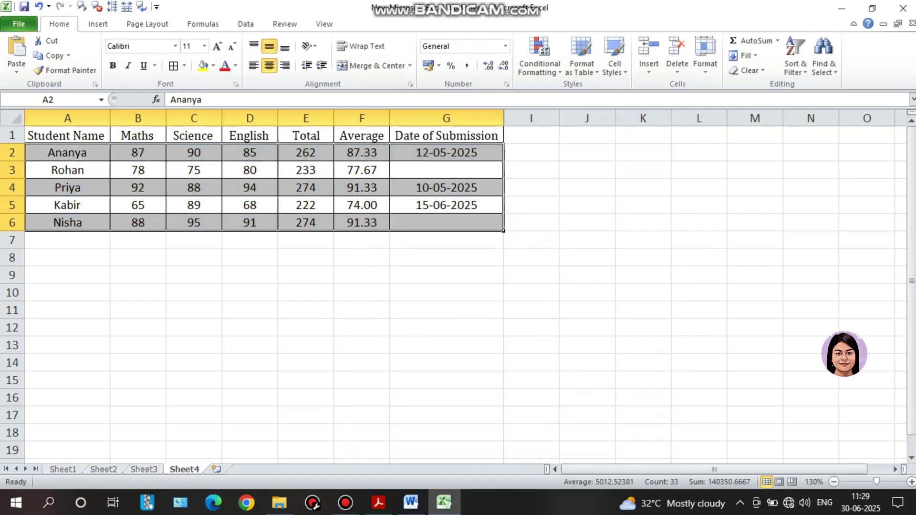
pyautogui.click(532, 381)
# Check the Maths and English marks of the grey-filled rows against the above-80 condition.
pyautogui.click(138, 153)
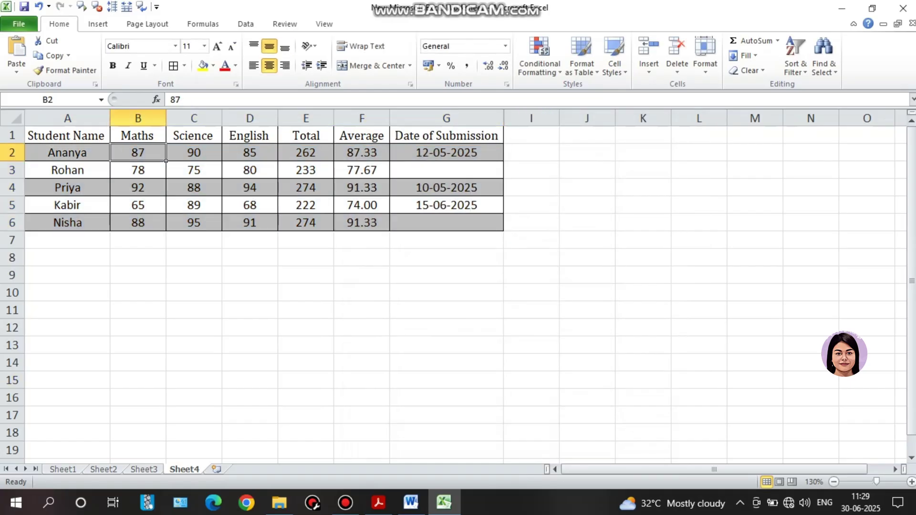
pyautogui.click(250, 153)
pyautogui.click(138, 188)
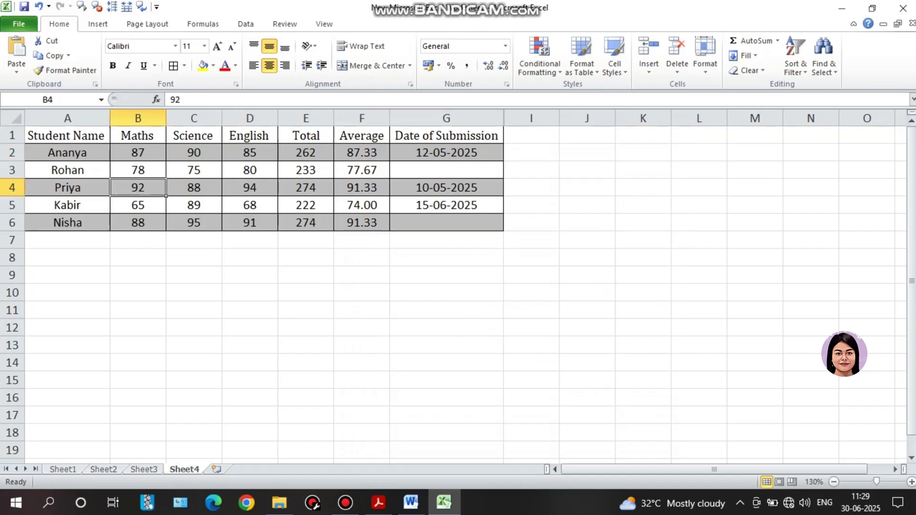
pyautogui.click(249, 188)
pyautogui.click(138, 223)
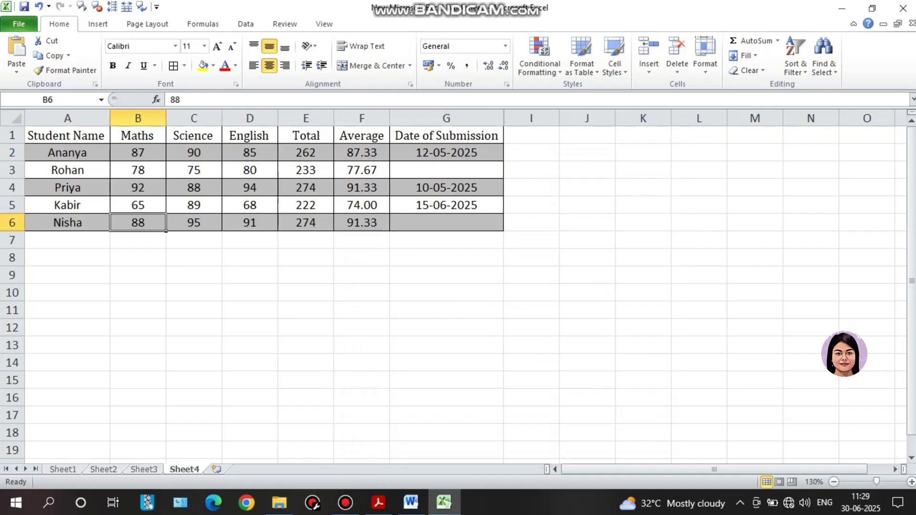
pyautogui.click(361, 258)
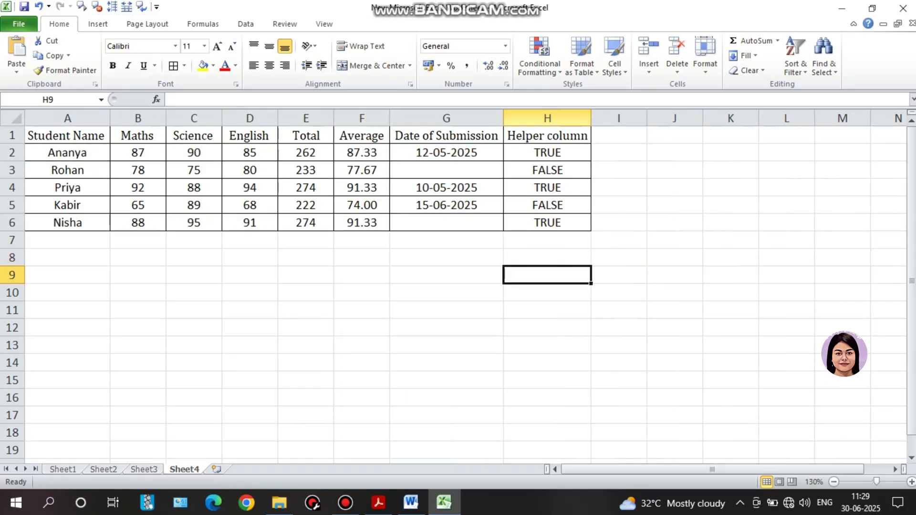
# Enter the formula =AND(B2>80,D2>80) in Helper column cell H2 to test the Maths and English marks.
pyautogui.click(548, 118)
pyautogui.click(619, 136)
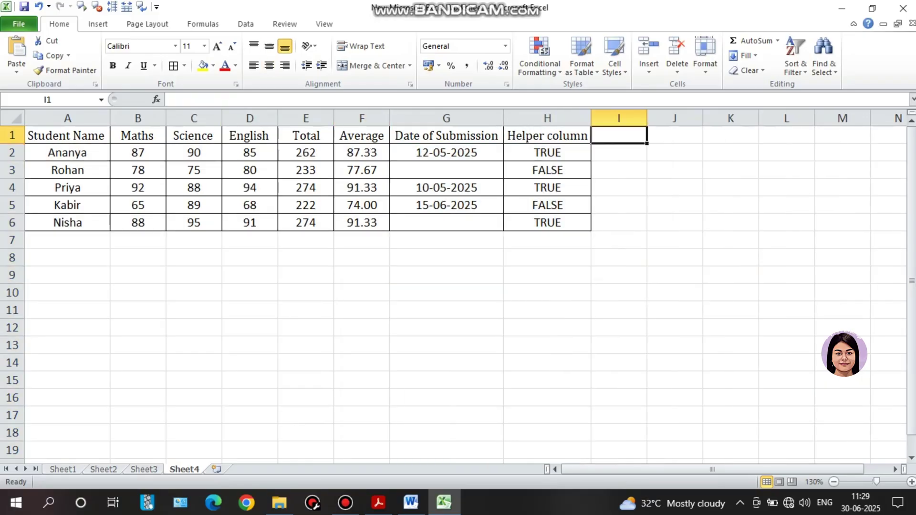
pyautogui.click(548, 153)
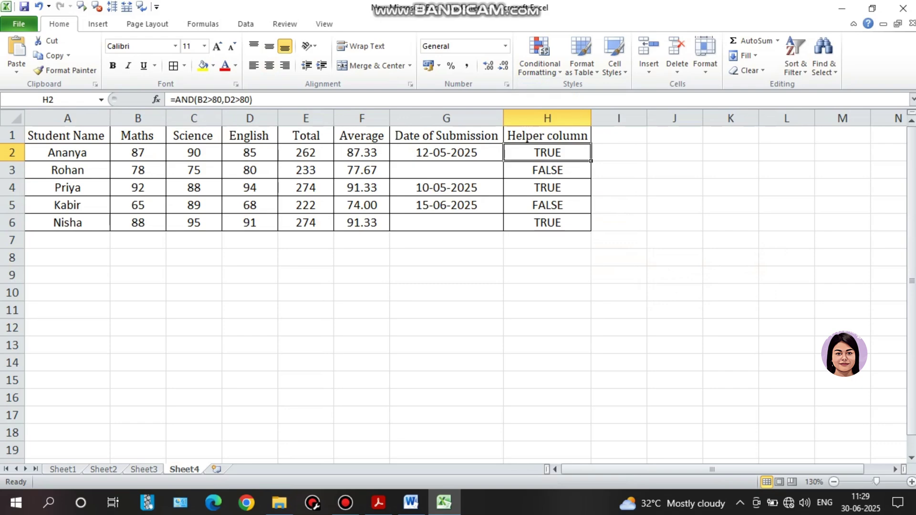
pyautogui.write('=')
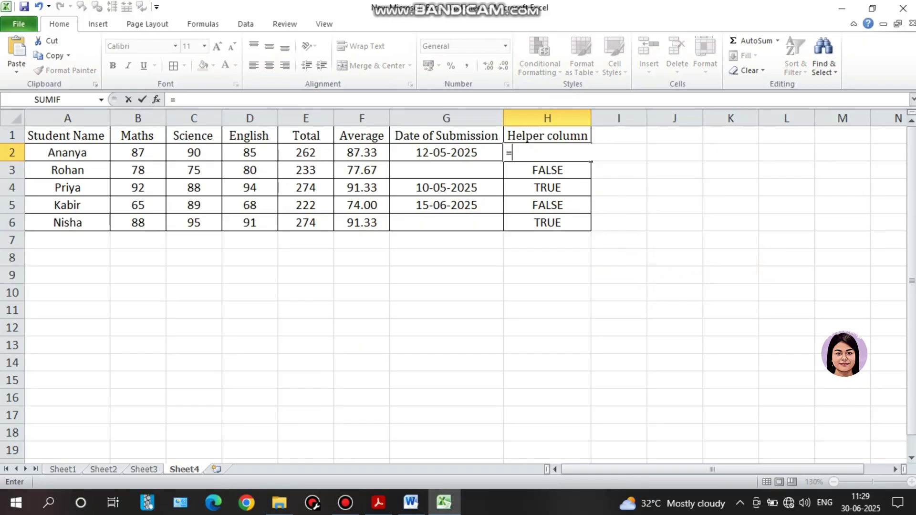
pyautogui.write('sndf')
pyautogui.press('BackSpace')
pyautogui.press('BackSpace')
pyautogui.press('BackSpace')
pyautogui.press('BackSpace')
pyautogui.write('and')
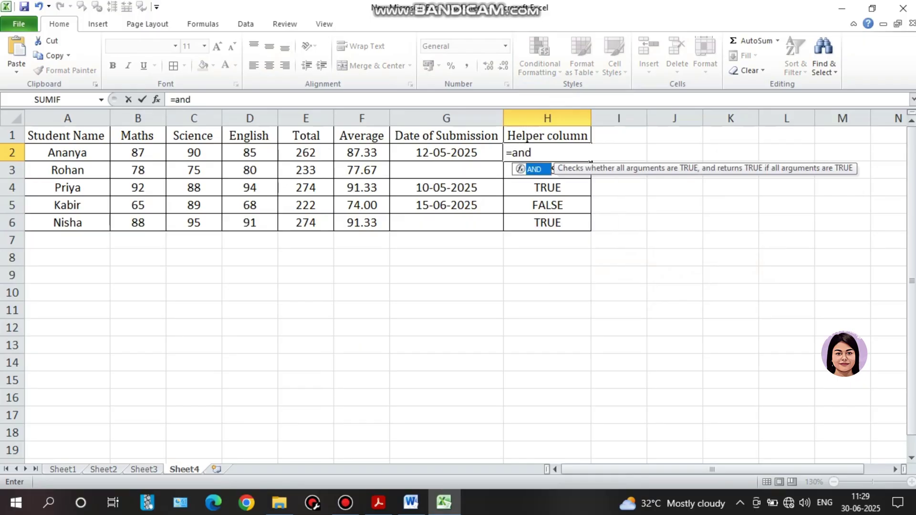
pyautogui.write('(')
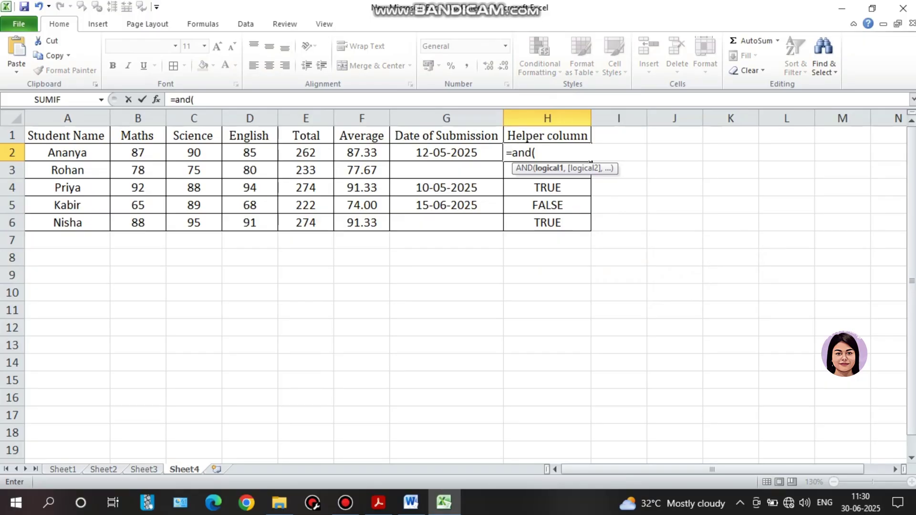
pyautogui.click(138, 153)
pyautogui.write('>80')
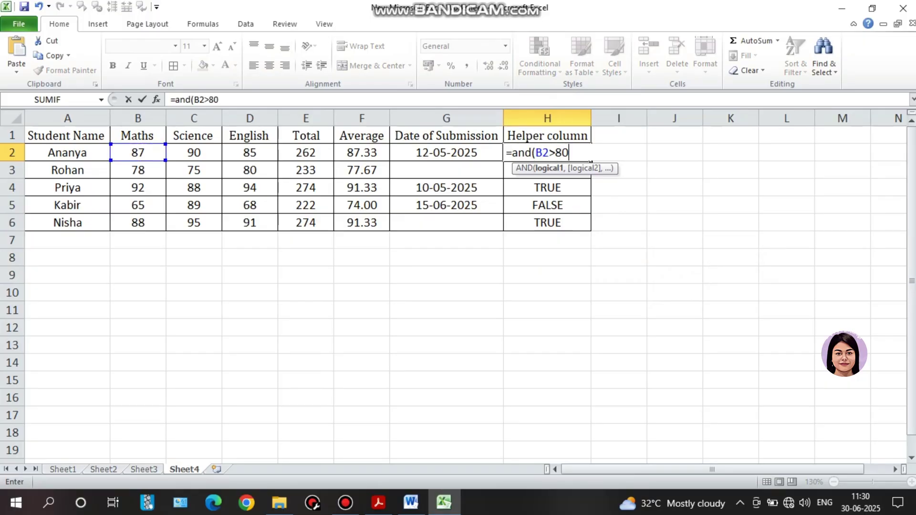
pyautogui.write(',')
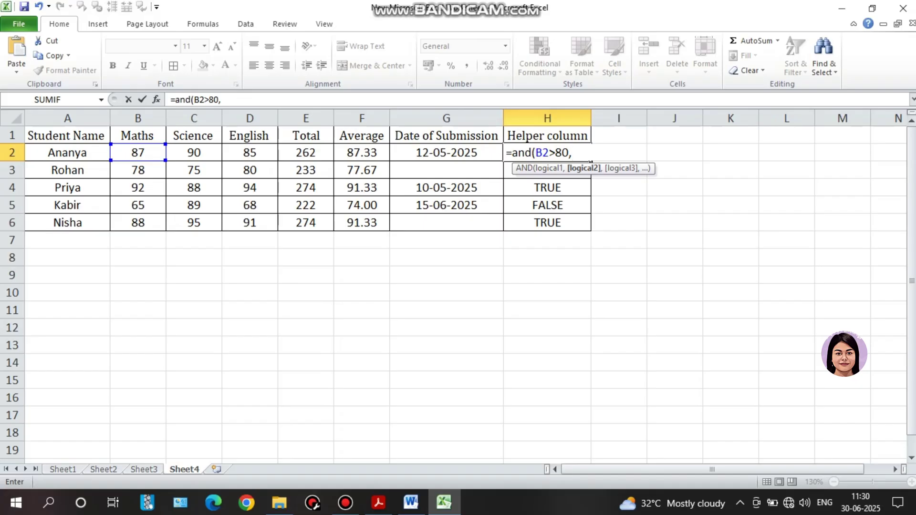
pyautogui.click(250, 153)
pyautogui.write('>80')
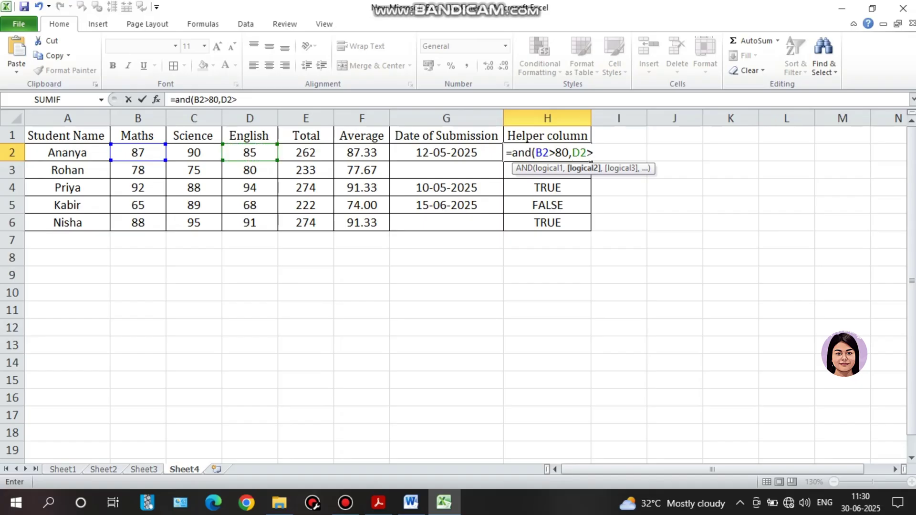
pyautogui.write(')')
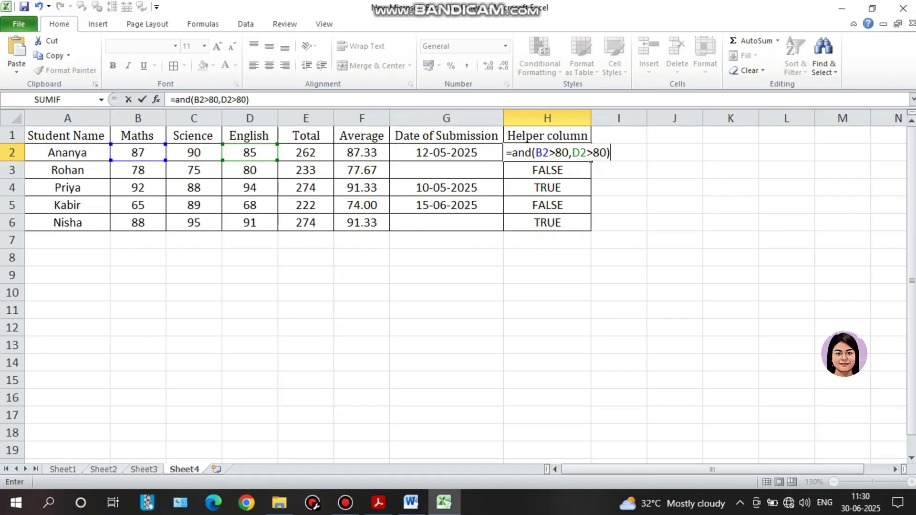
pyautogui.press('Return')
# Copy the H2 formula down the Helper column to H6.
pyautogui.click(548, 152)
pyautogui.moveTo(592, 161); pyautogui.dragTo(590, 226)
pyautogui.click(447, 276)
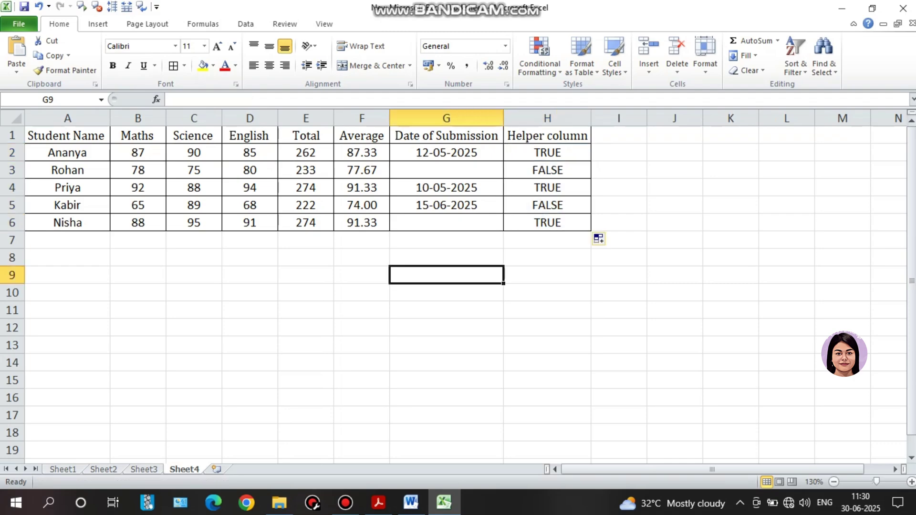
# Check the Helper column formulas in rows 2, 4 and 6 against the Maths and English marks.
pyautogui.click(547, 152)
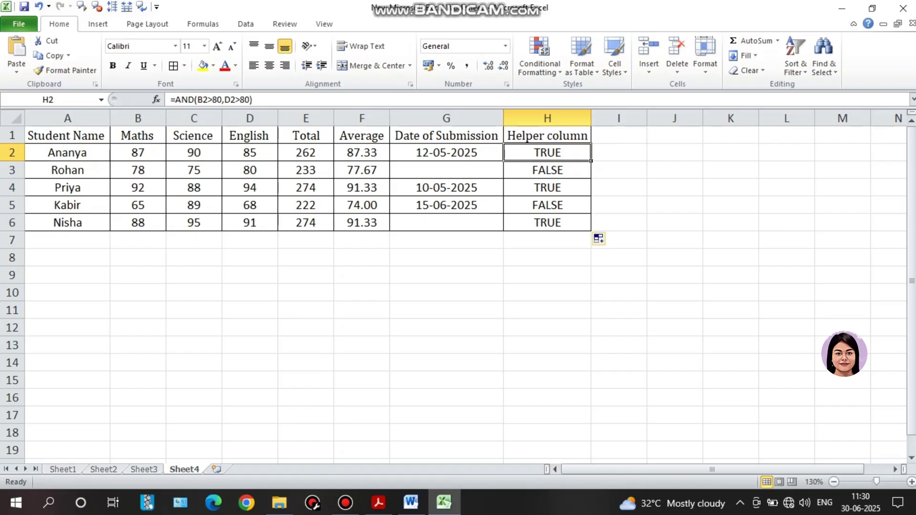
pyautogui.click(138, 153)
pyautogui.click(250, 153)
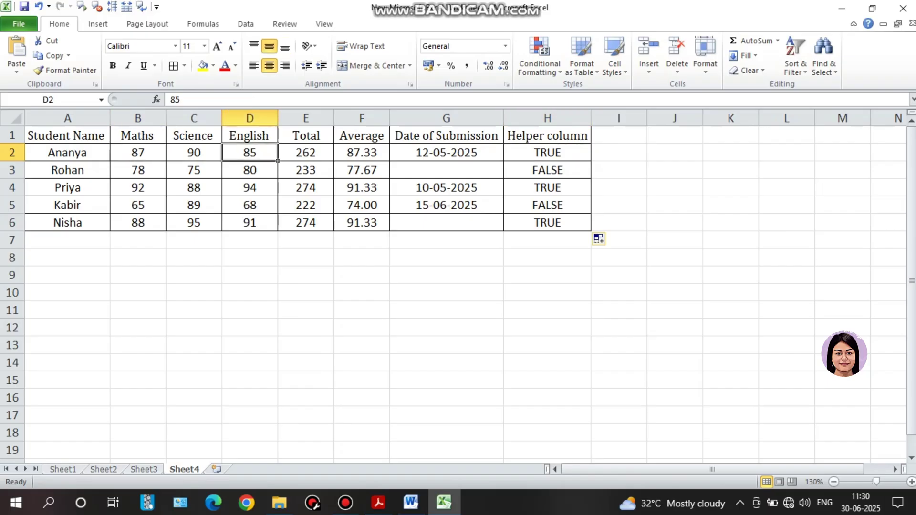
pyautogui.click(548, 188)
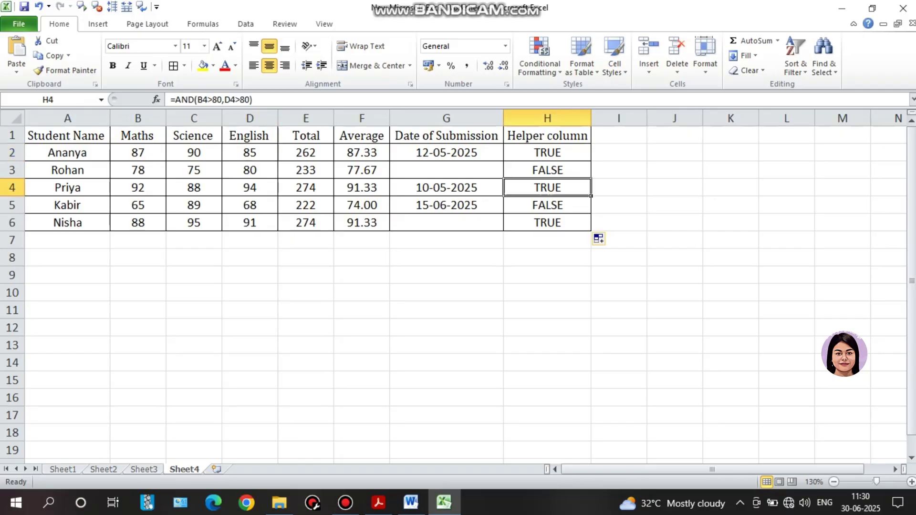
pyautogui.click(548, 223)
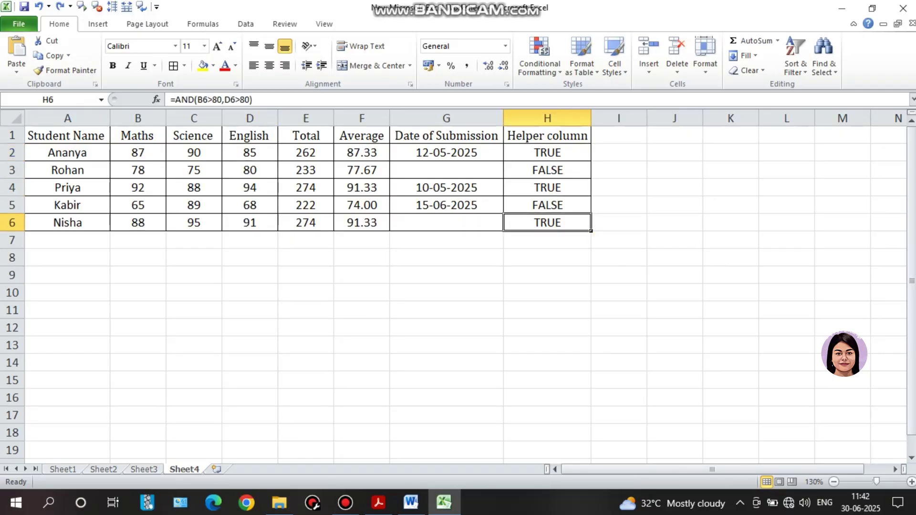
# Start a new conditional formatting rule for A2:H6 that uses a formula to determine which cells to format.
pyautogui.moveTo(68, 153); pyautogui.dragTo(548, 223)
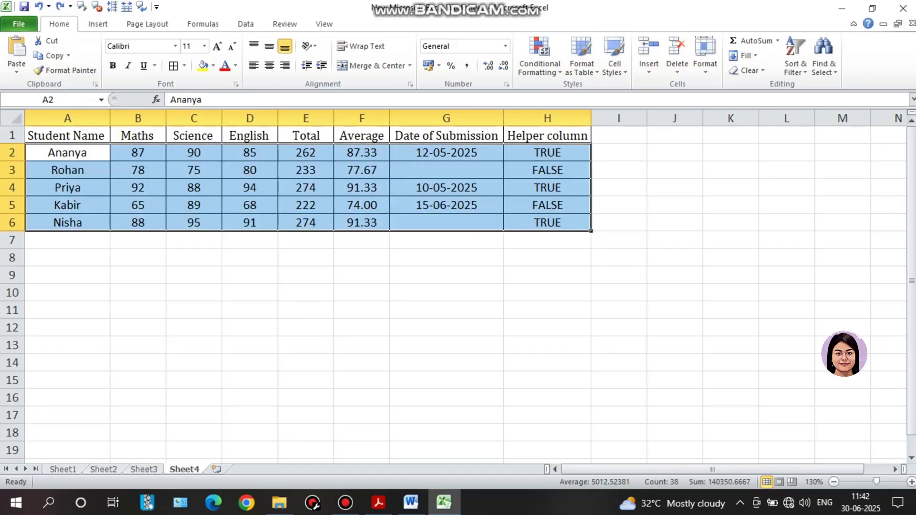
pyautogui.click(540, 60)
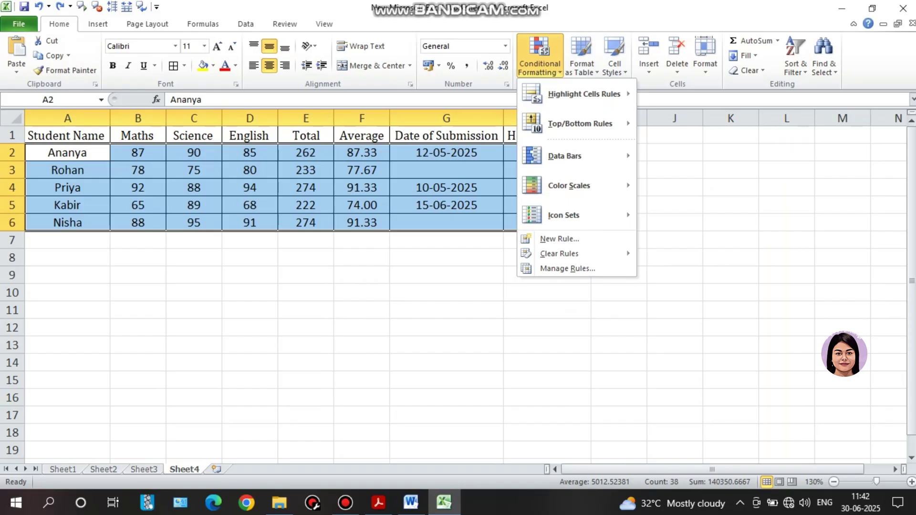
pyautogui.click(314, 255)
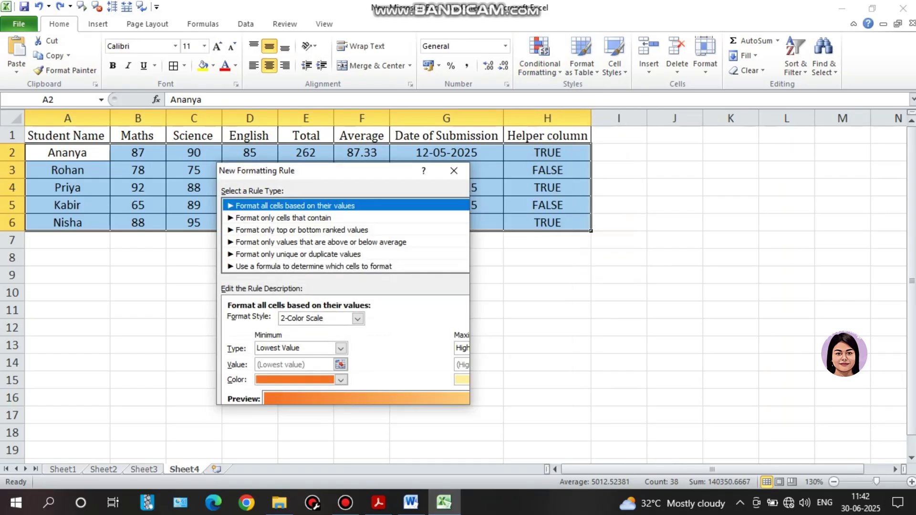
pyautogui.click(314, 267)
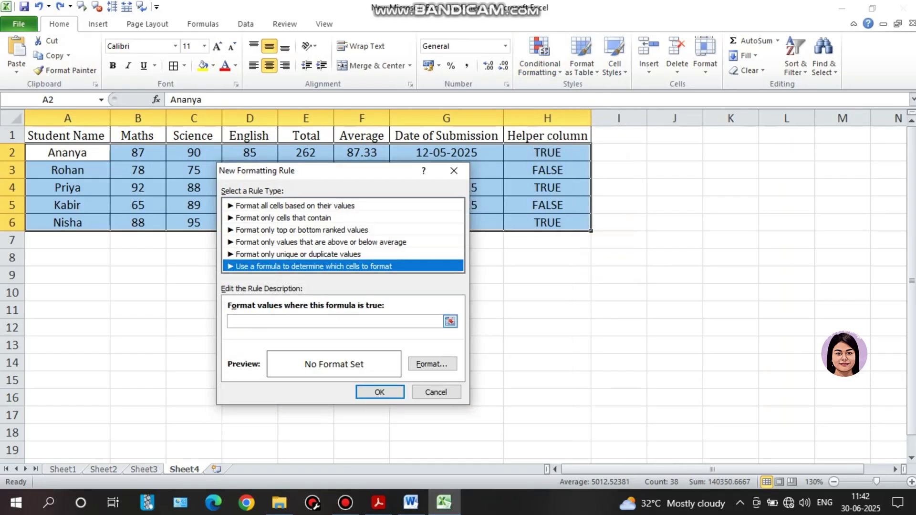
pyautogui.click(335, 321)
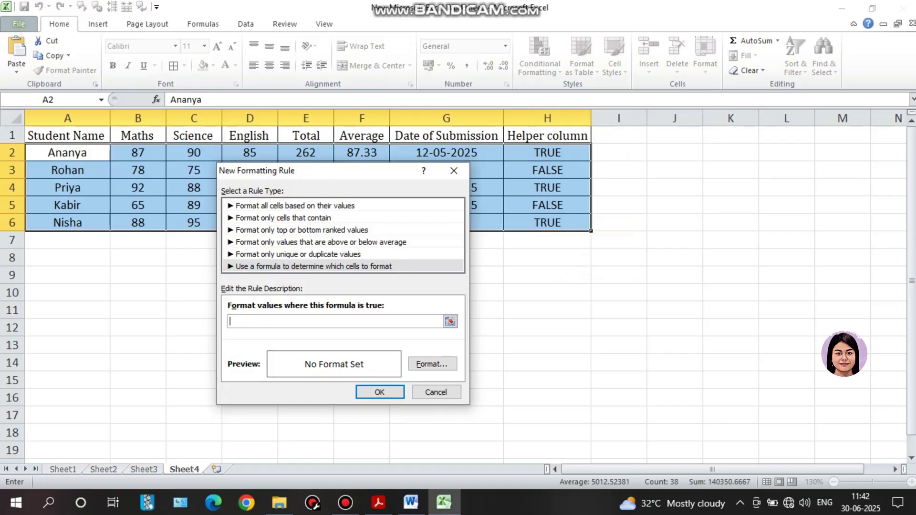
# Set the rule formula to =$H2=TRUE, with the Helper column fixed and the row reference relative.
pyautogui.write('=')
pyautogui.write('$H$2')
pyautogui.click(547, 153)
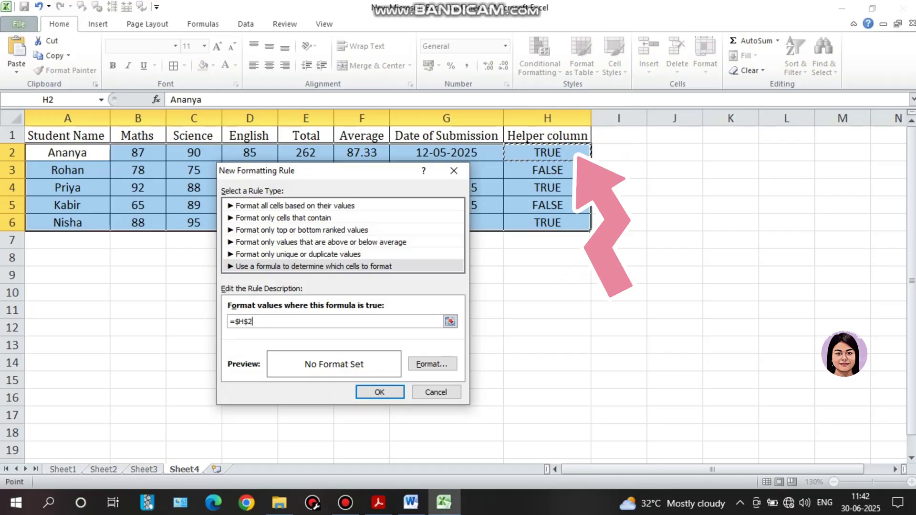
pyautogui.write('=TRUE')
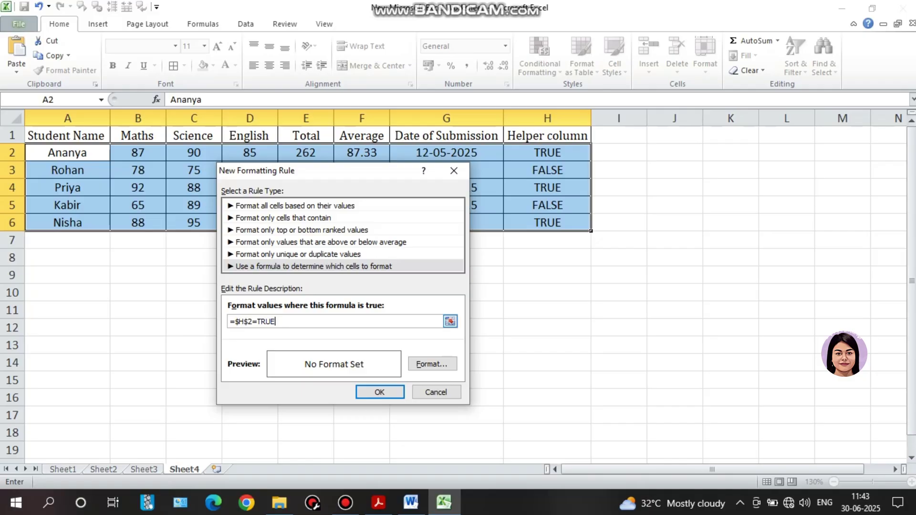
pyautogui.click(246, 321)
pyautogui.press('BackSpace')
# Give the rule a grey background fill and apply it to A2:H6.
pyautogui.click(433, 364)
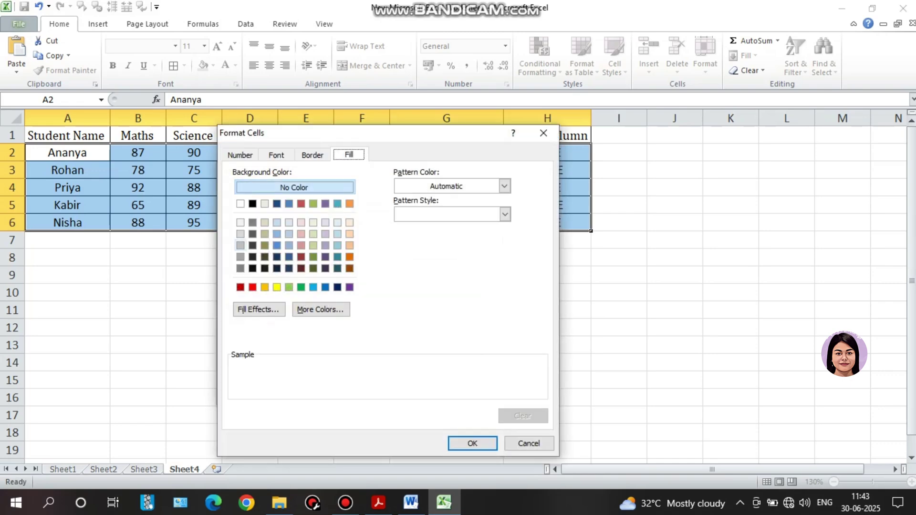
pyautogui.click(241, 245)
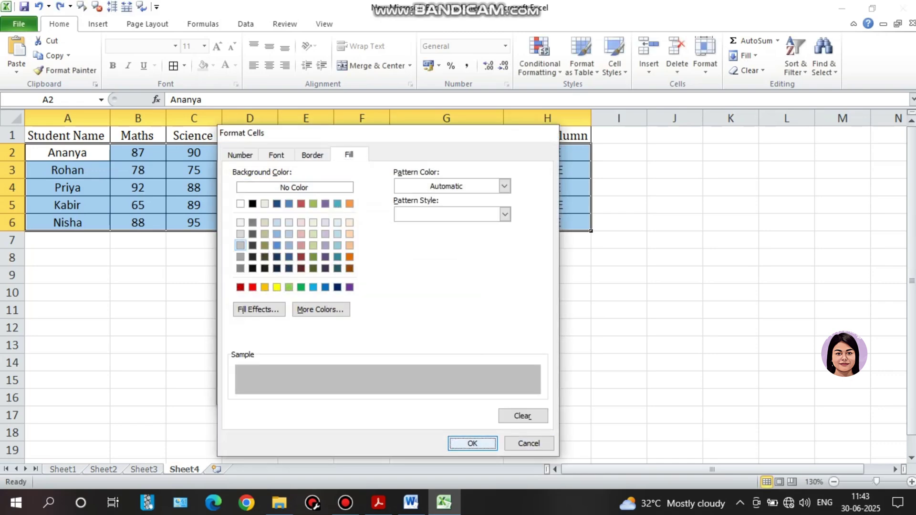
pyautogui.click(472, 444)
pyautogui.click(380, 392)
pyautogui.click(361, 380)
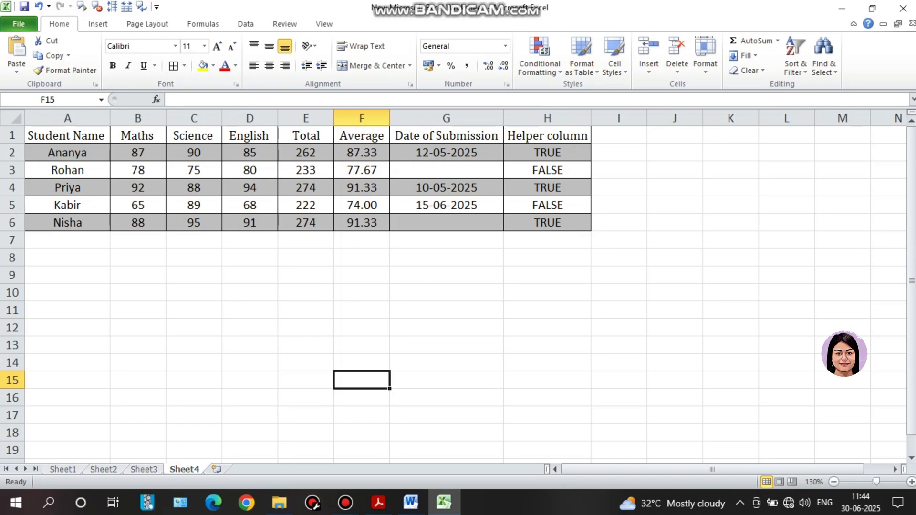
pyautogui.click(446, 310)
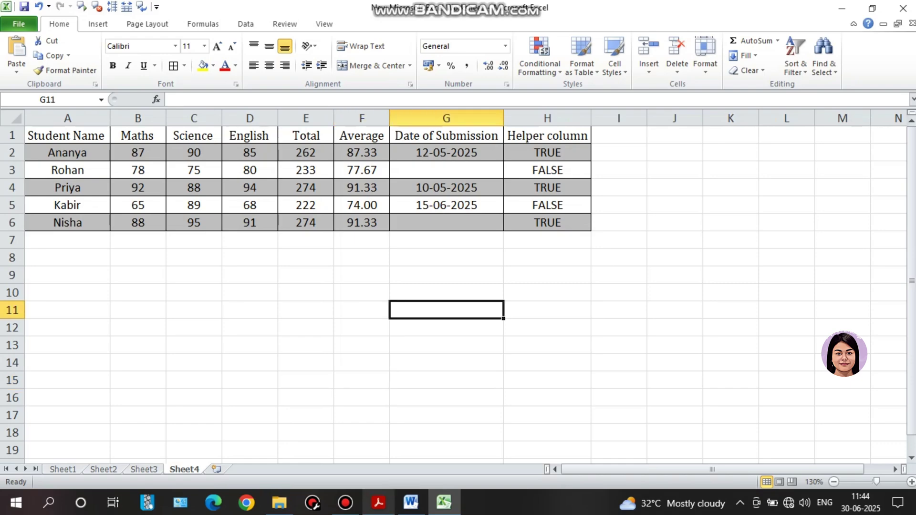
# Read question 12's submission date requirement in the Word document and return to the Excel sheet's Date of Submission column.
pyautogui.click(413, 503)
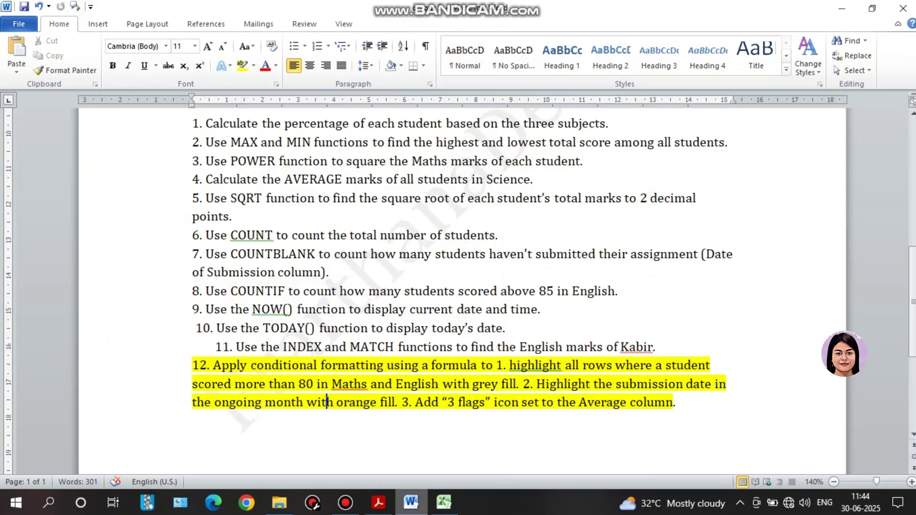
pyautogui.click(444, 503)
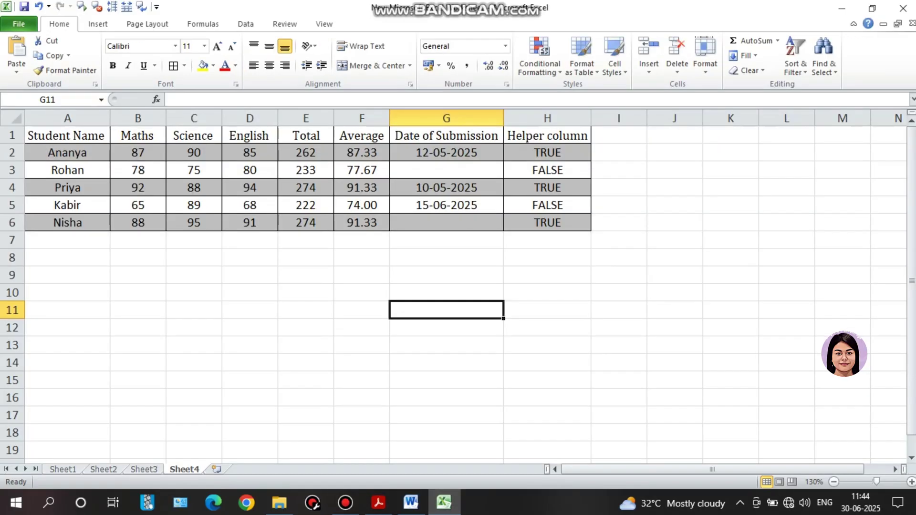
pyautogui.click(362, 381)
pyautogui.moveTo(446, 153); pyautogui.dragTo(447, 238)
pyautogui.click(447, 310)
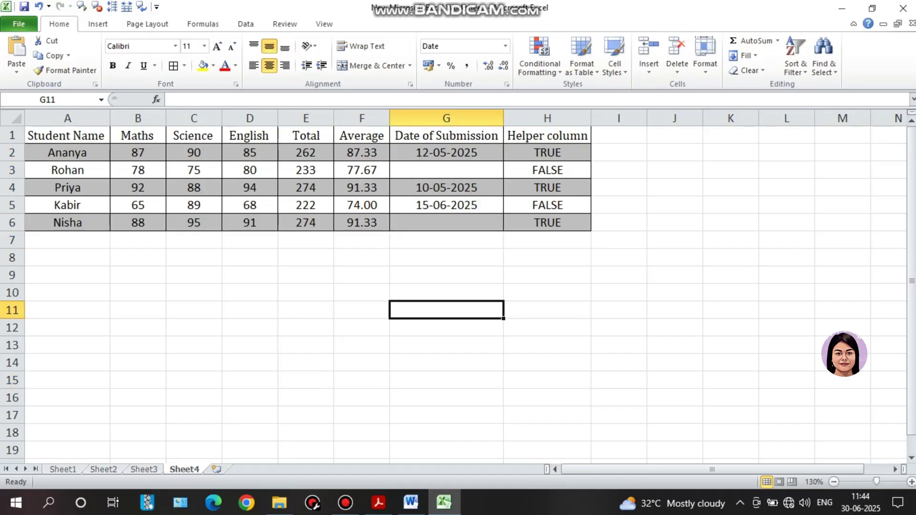
# Start a conditional formatting rule for the submission dates in G2:G6 that highlights dates occurring This Month.
pyautogui.click(447, 153)
pyautogui.moveTo(503, 161); pyautogui.dragTo(504, 231)
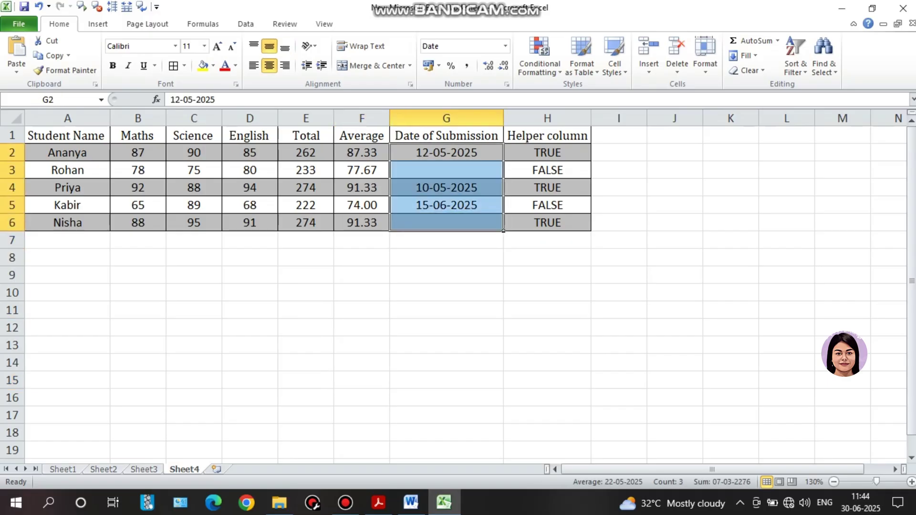
pyautogui.click(540, 58)
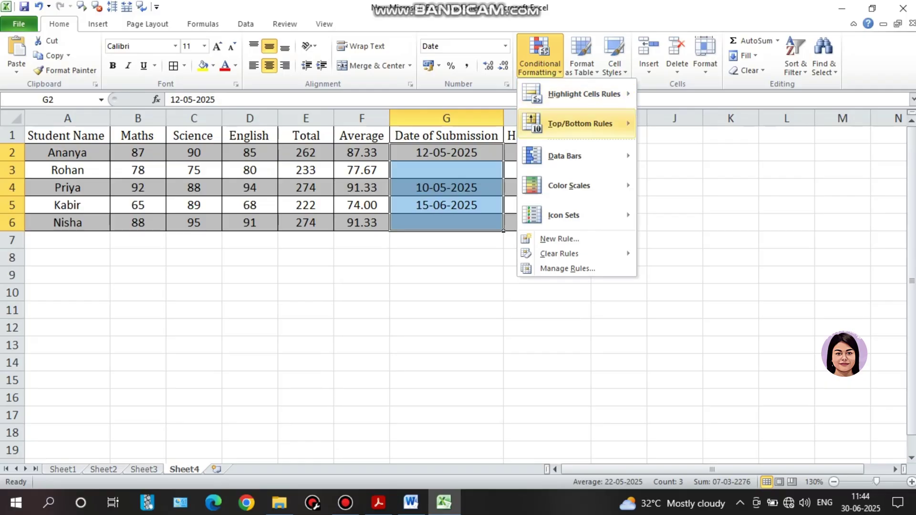
pyautogui.moveTo(585, 94)
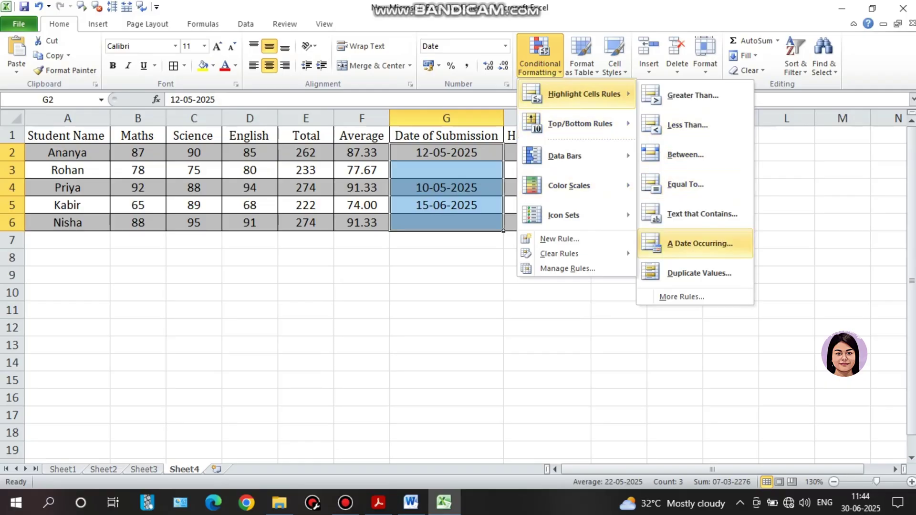
pyautogui.click(706, 241)
pyautogui.click(299, 288)
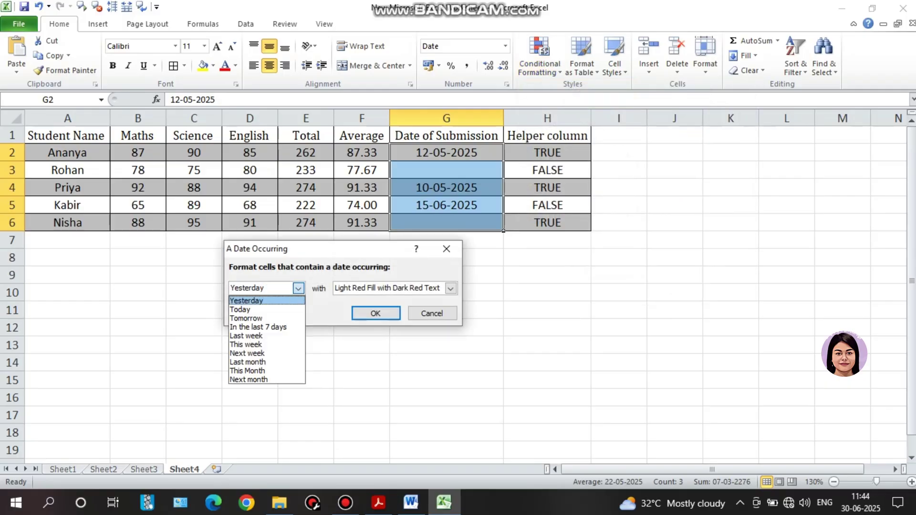
pyautogui.click(248, 371)
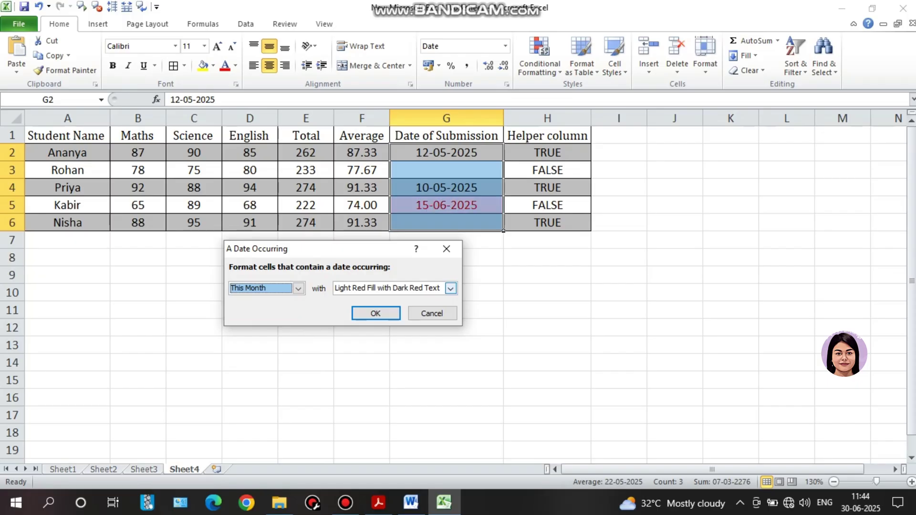
# Give the date rule a custom format with an orange background fill and apply it to G2:G6.
pyautogui.click(450, 288)
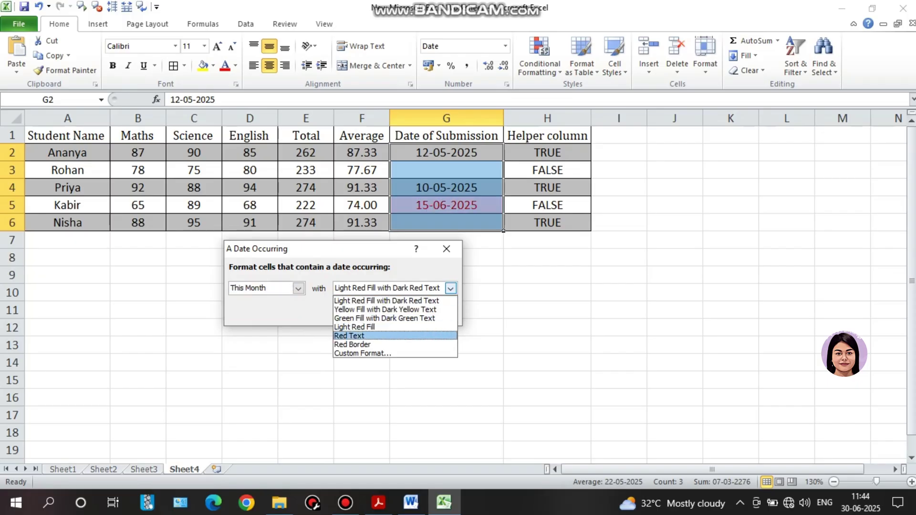
pyautogui.click(363, 353)
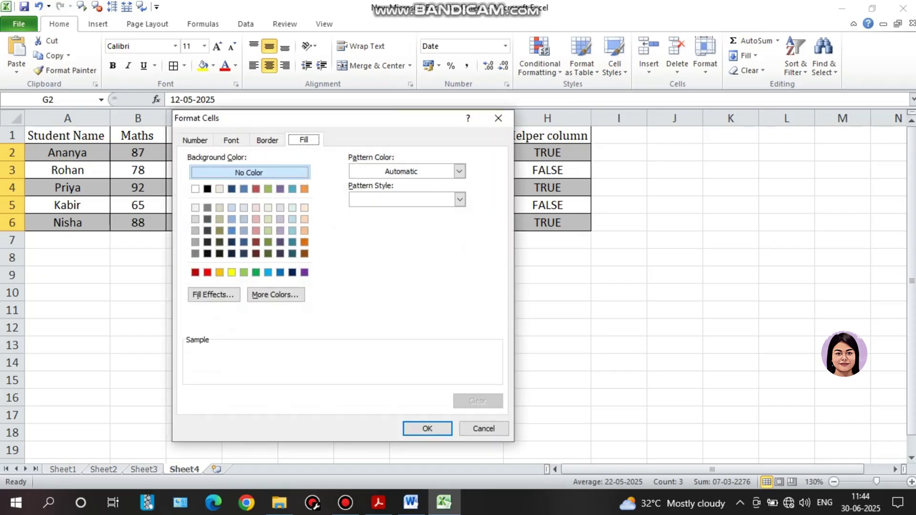
pyautogui.click(219, 272)
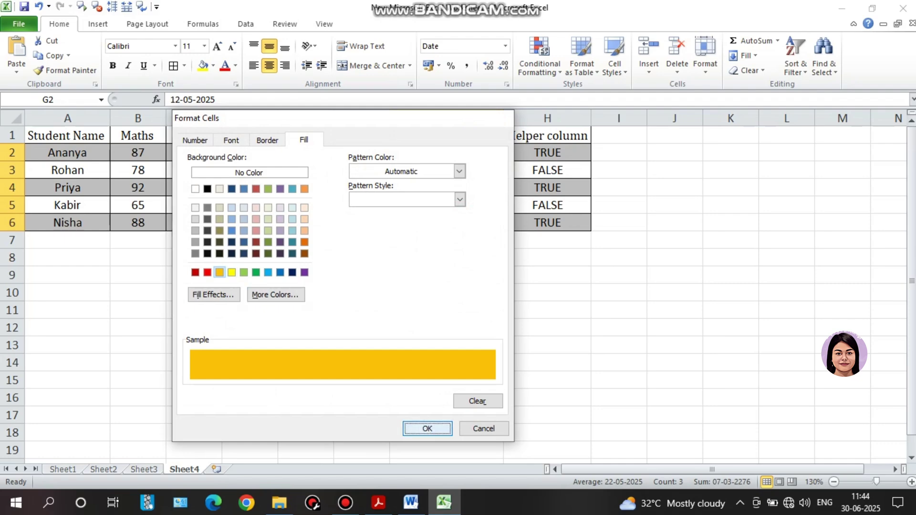
pyautogui.click(427, 429)
pyautogui.click(376, 313)
pyautogui.click(446, 328)
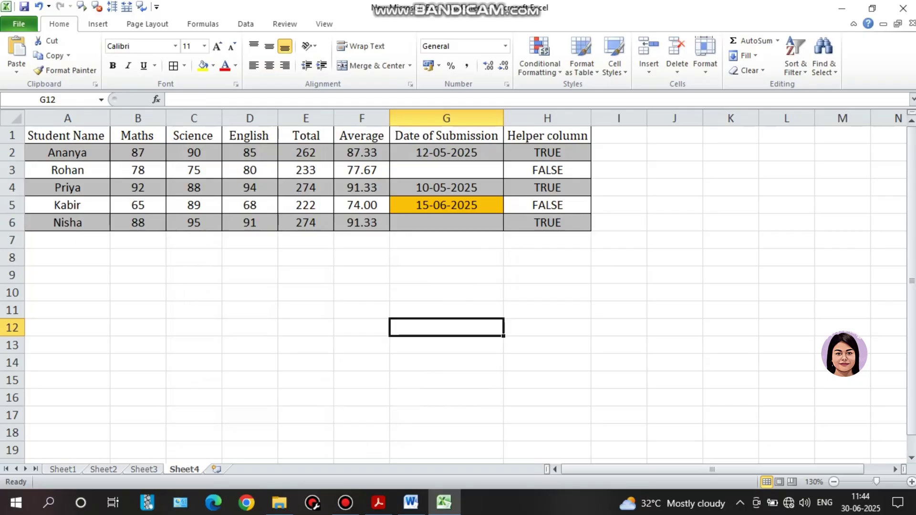
# Read question 12's icon set requirement in the Word document and return to the Excel sheet's Average column.
pyautogui.hotkey('shift', 'Right')
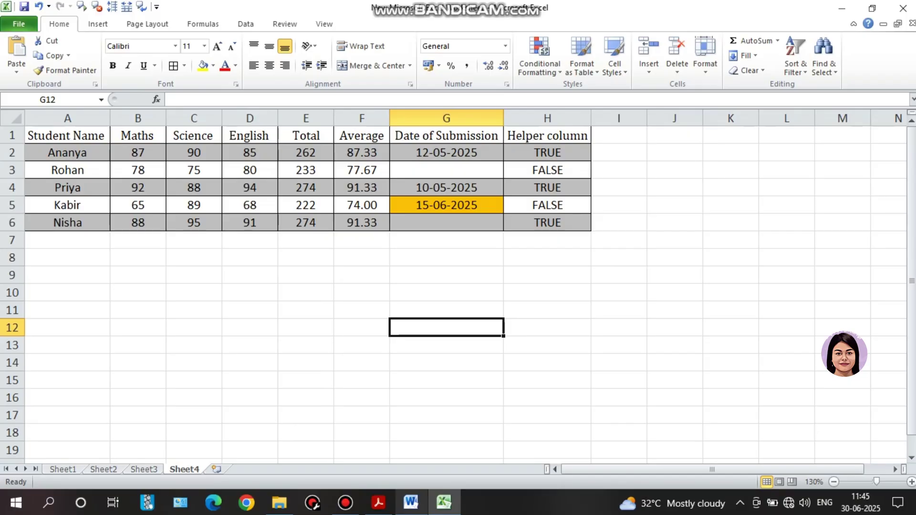
pyautogui.click(411, 502)
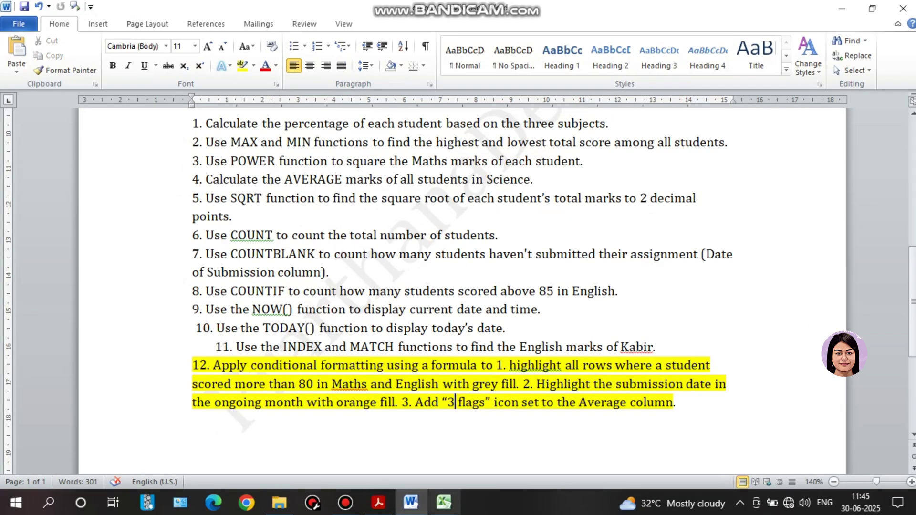
pyautogui.click(443, 503)
pyautogui.click(388, 141)
pyautogui.moveTo(389, 142); pyautogui.dragTo(377, 223)
pyautogui.click(362, 275)
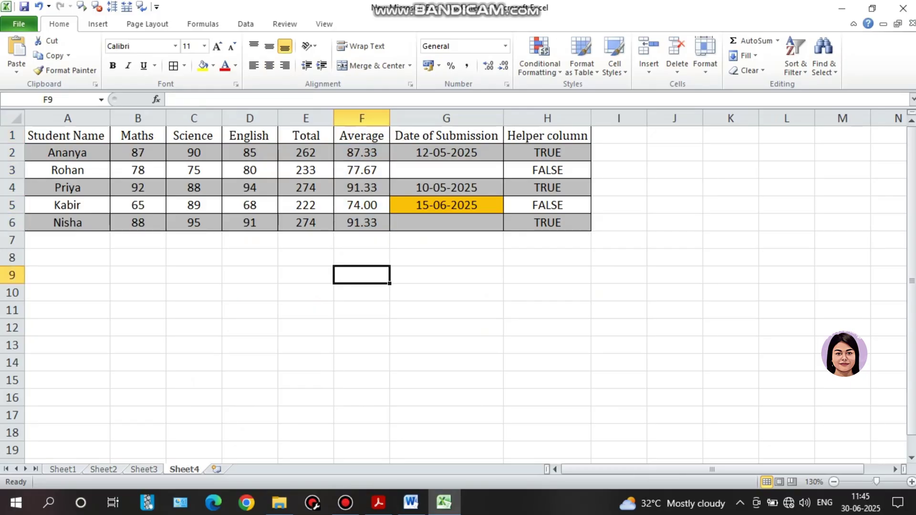
# Add the 3 flags icon set to the Average values in F2:F6.
pyautogui.click(388, 160)
pyautogui.moveTo(389, 160); pyautogui.dragTo(390, 231)
pyautogui.click(540, 60)
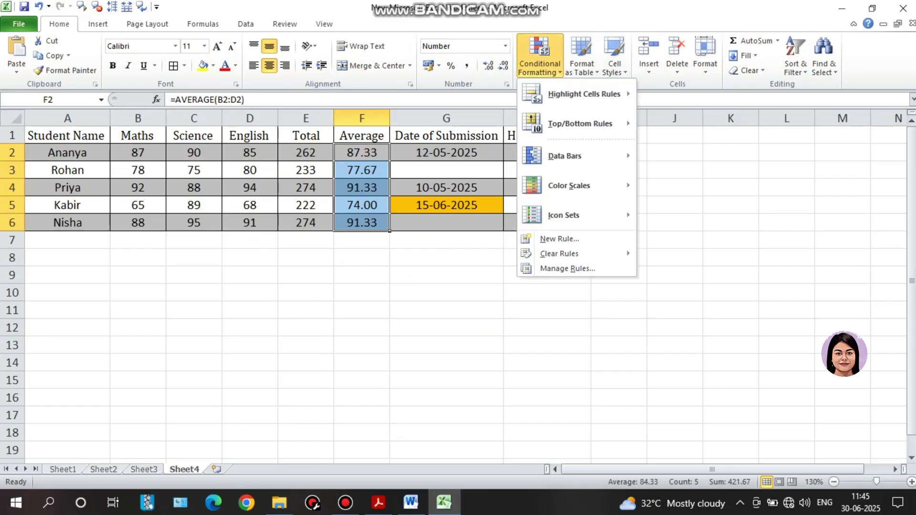
pyautogui.moveTo(573, 215)
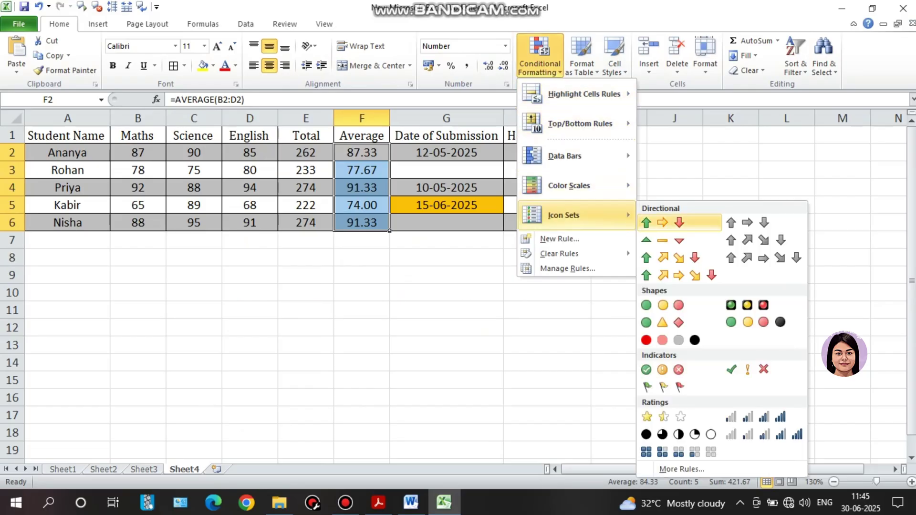